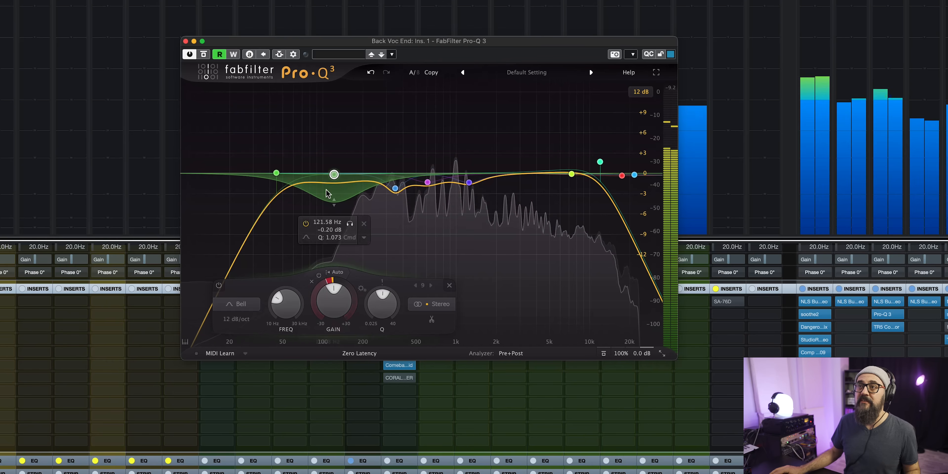
Move the dynamic bell band to just above 200 Hz, set its gain to about +0.13 dB, and stop playback.
drag(334, 175, 372, 173)
drag(364, 283, 382, 302)
scroll(381, 303, down, 3)
scroll(381, 303, up, 7)
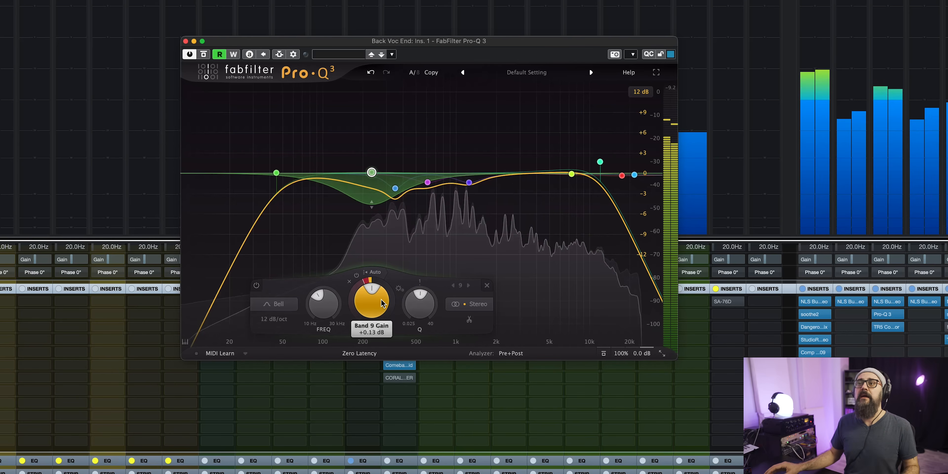
key(space)
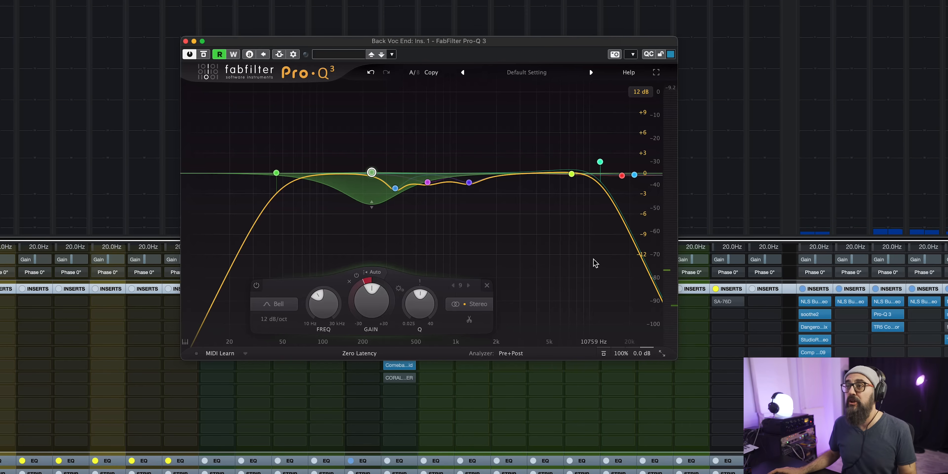
mouse_move(373, 286)
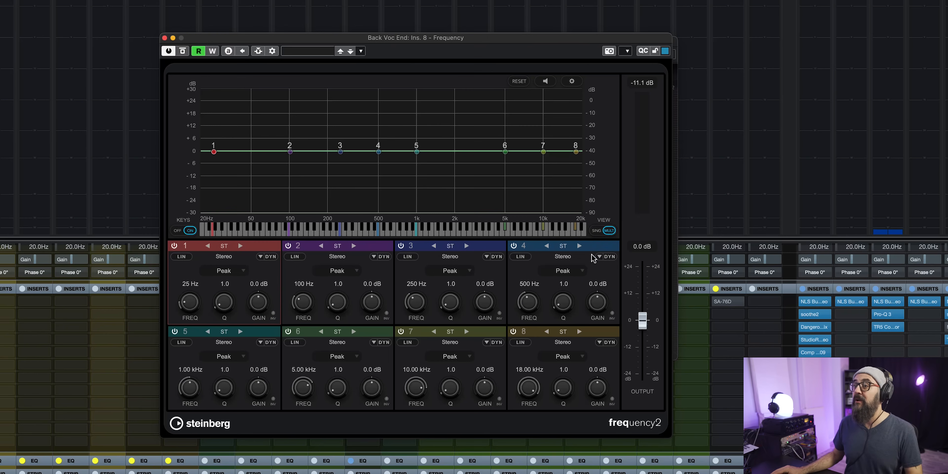
Switch the Frequency equalizer to single-band view and enable dynamics and side-chain for band 1.
click(596, 234)
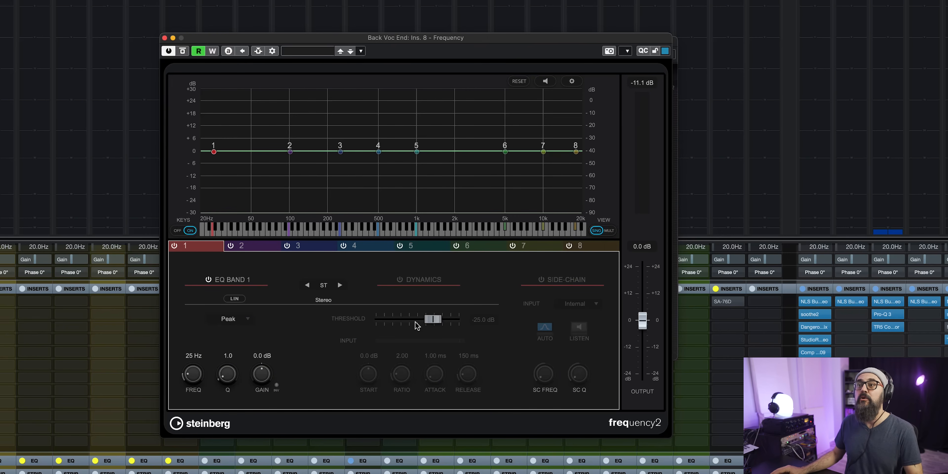
click(399, 280)
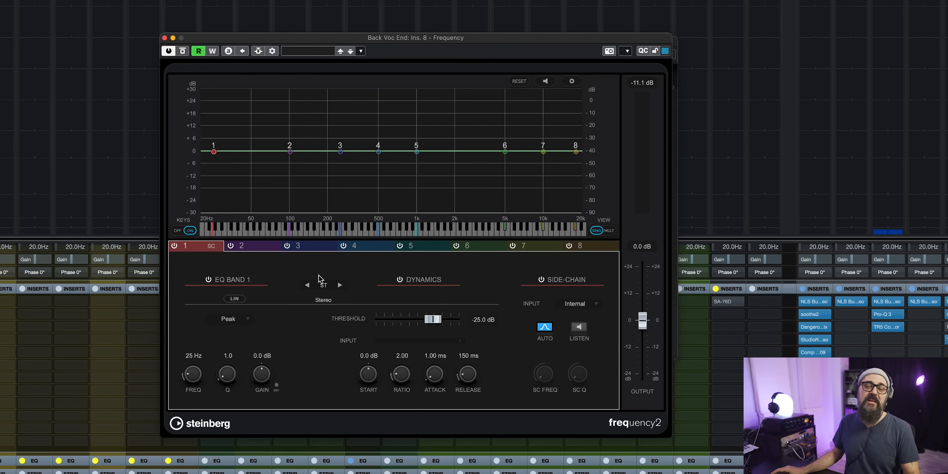
drag(379, 39, 679, 49)
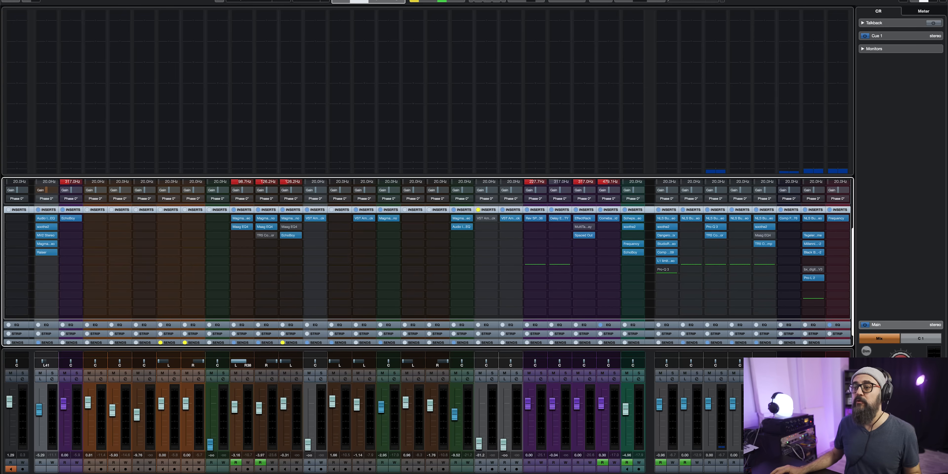
scroll(340, 413, right, 20)
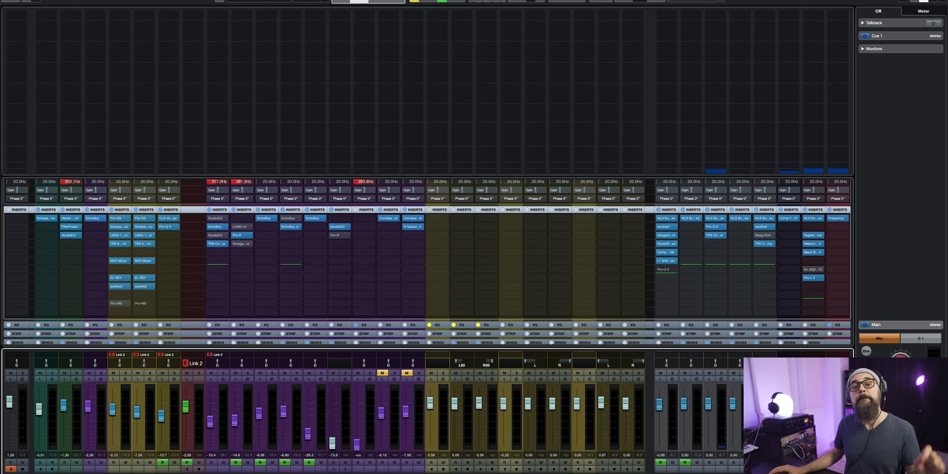
key(shift+c)
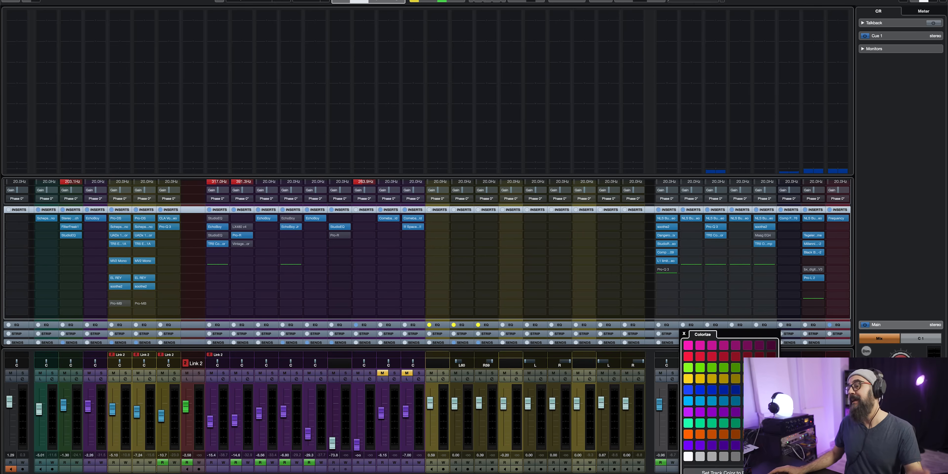
click(620, 231)
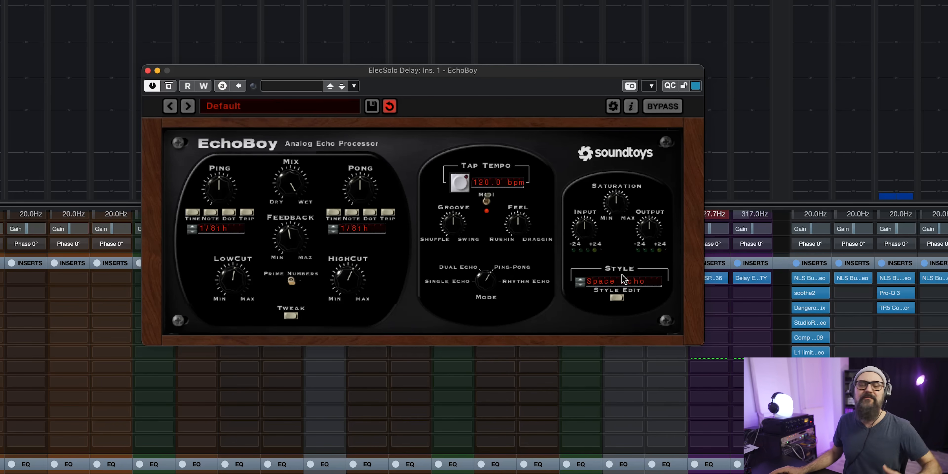
Examine the echo styles in EchoBoy on the ElecSolo Delay channel, audition the current style, and close the plugin.
click(626, 285)
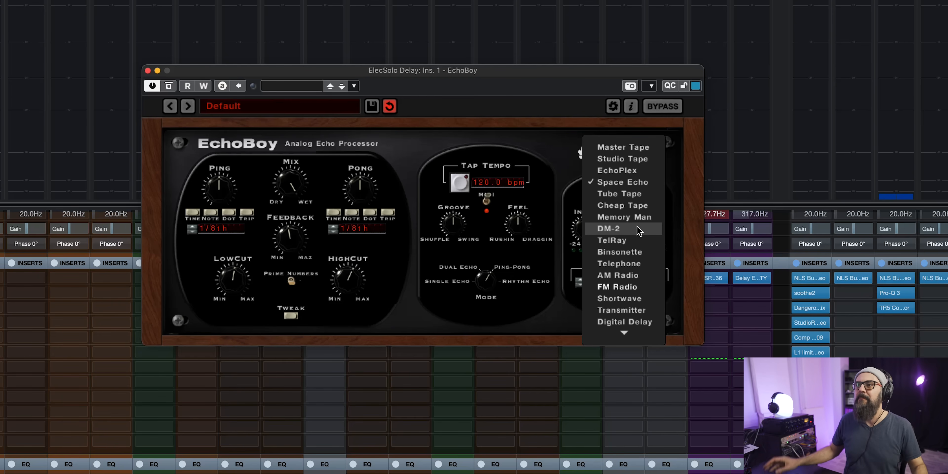
click(509, 132)
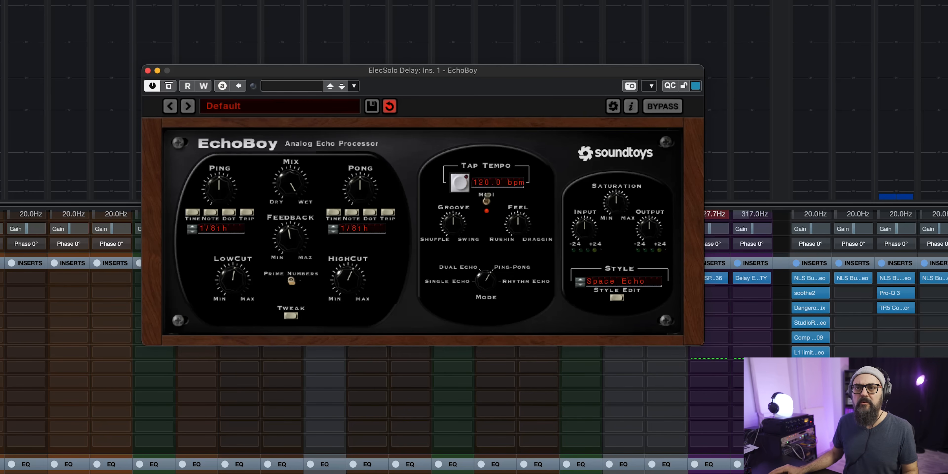
key(space)
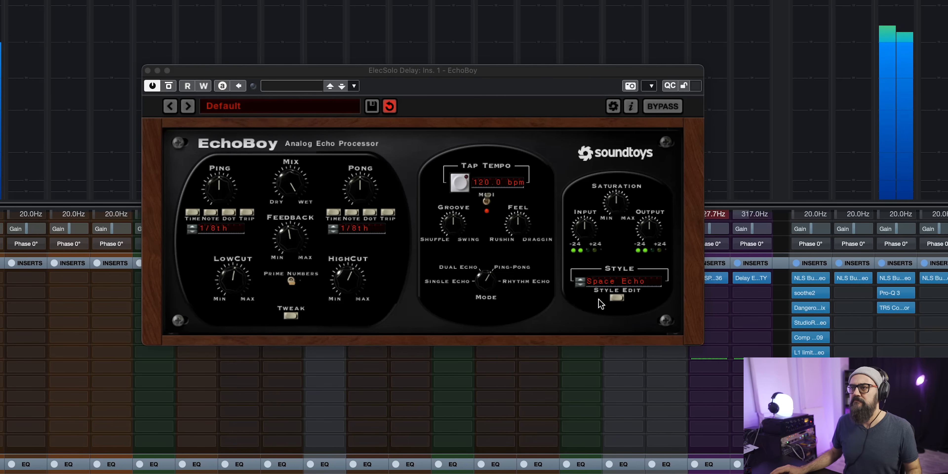
click(606, 287)
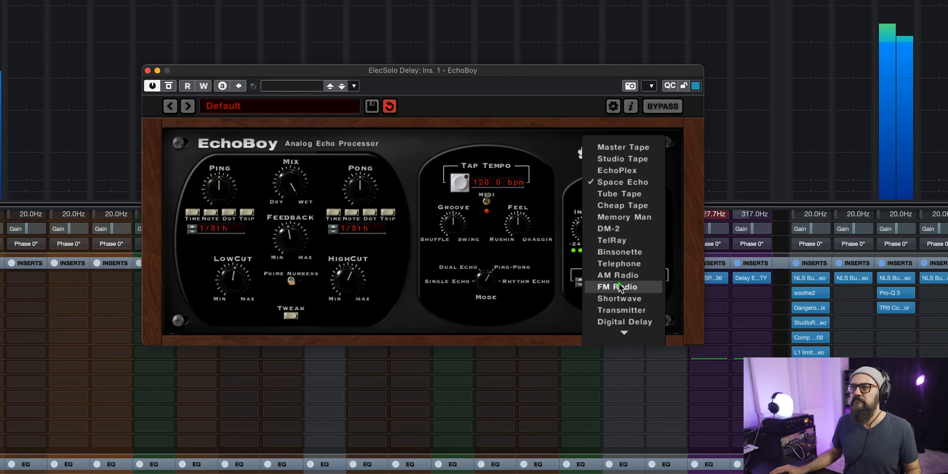
click(522, 312)
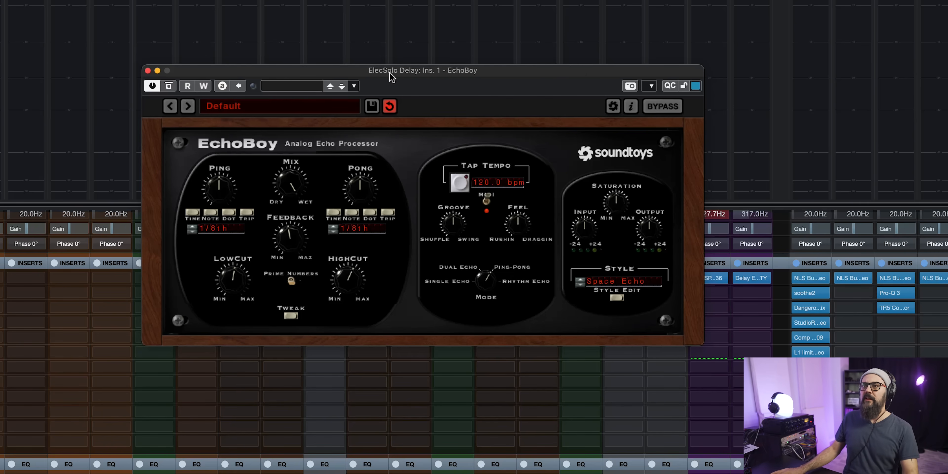
click(148, 70)
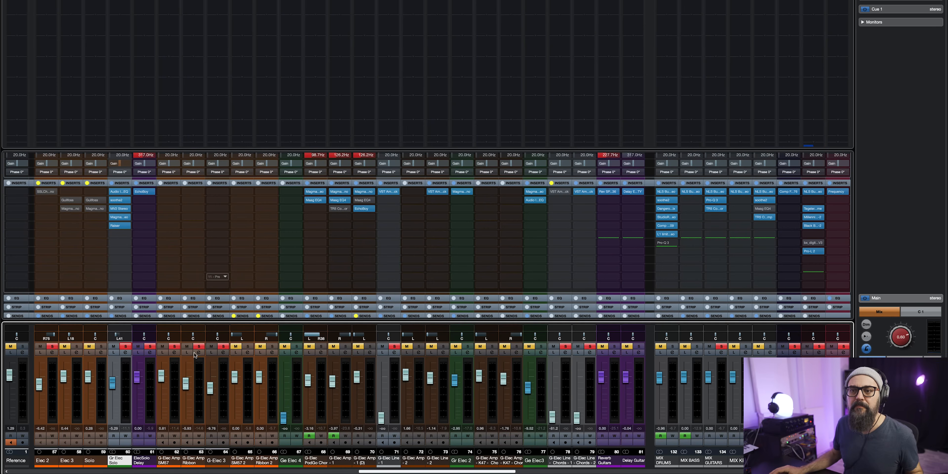
Open EchoBoy on the Gr Bass channel and examine its list of echo styles.
scroll(195, 472, left, 5)
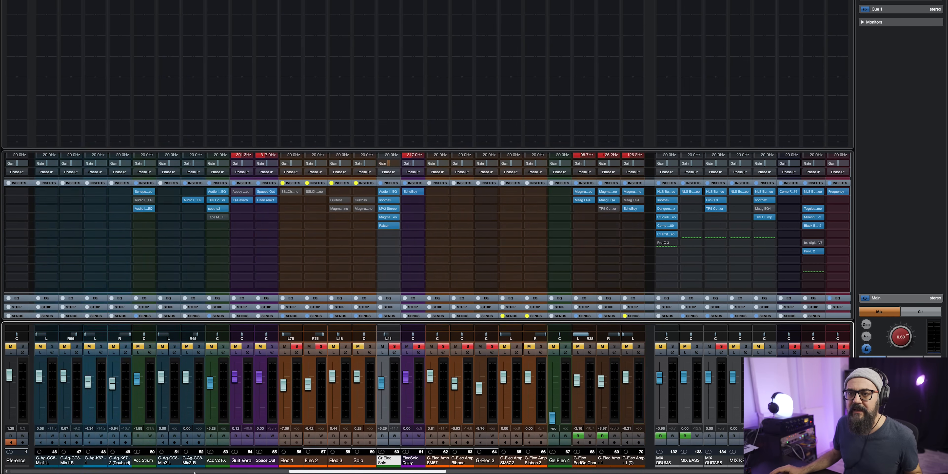
scroll(195, 473, left, 3)
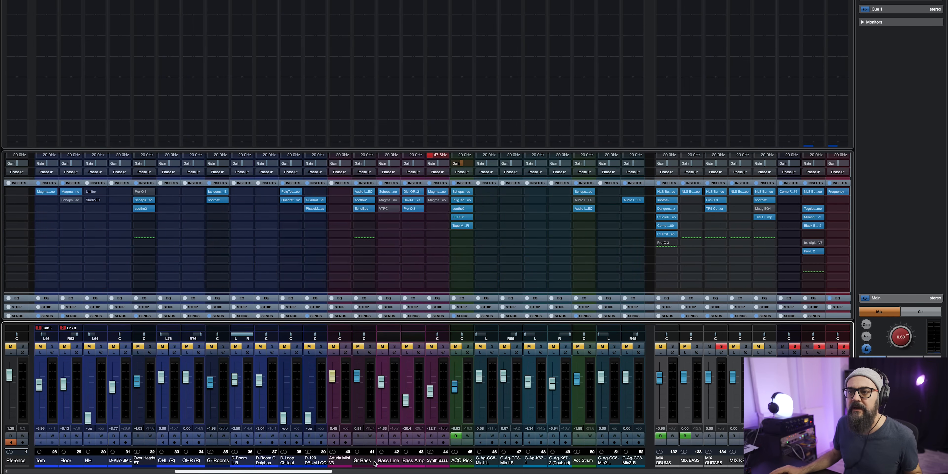
click(364, 208)
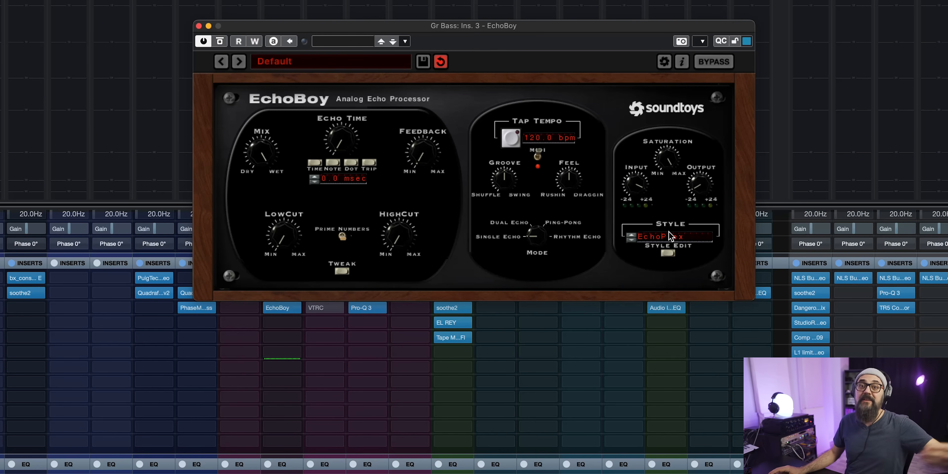
click(694, 236)
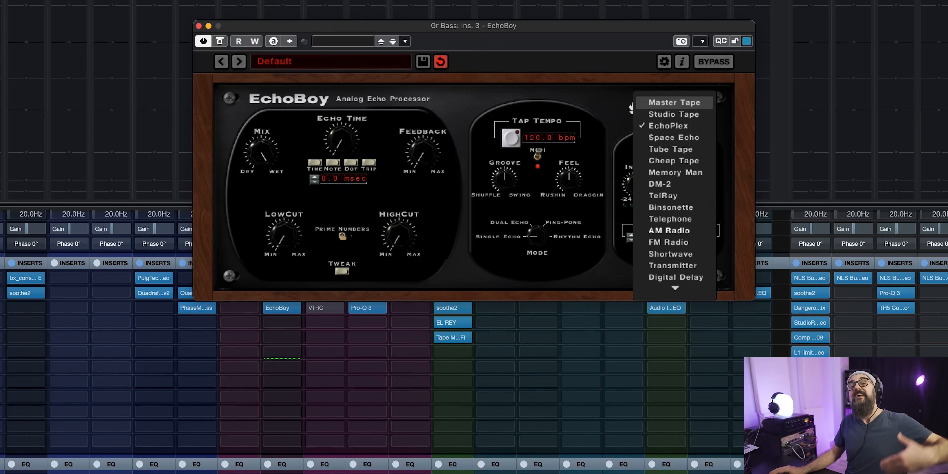
click(609, 88)
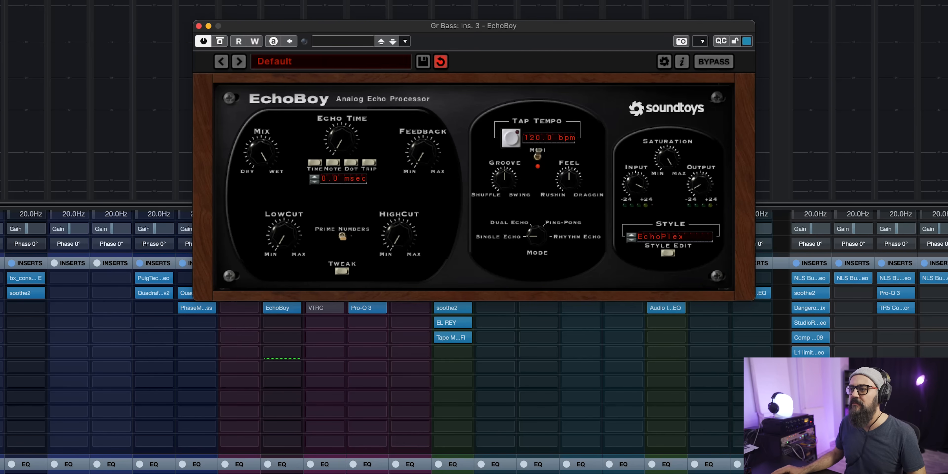
Play the bass, sweep EchoBoy's mix to dry and back to wet, and compare the sound with the plugin bypassed.
key(space)
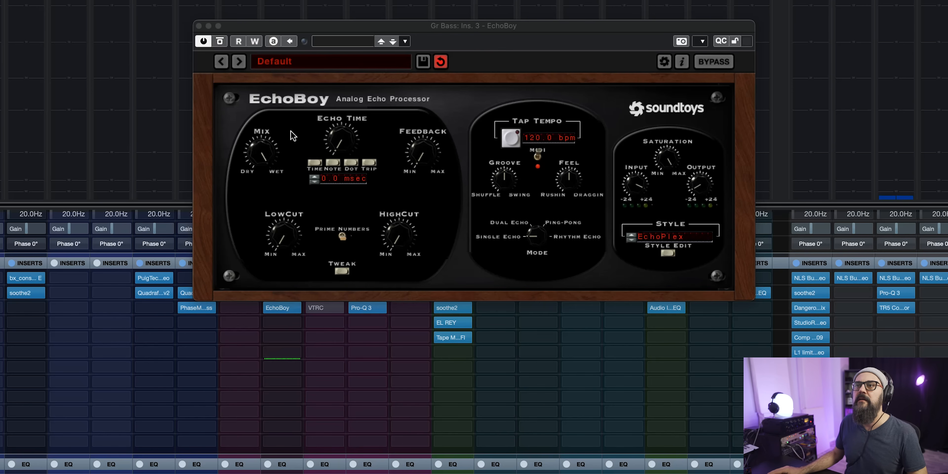
click(261, 153)
drag(264, 302, 269, 444)
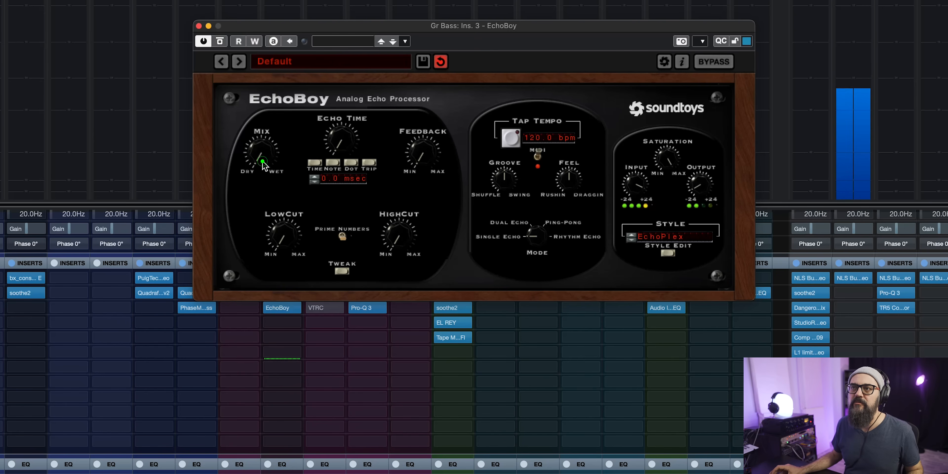
drag(264, 165, 275, 38)
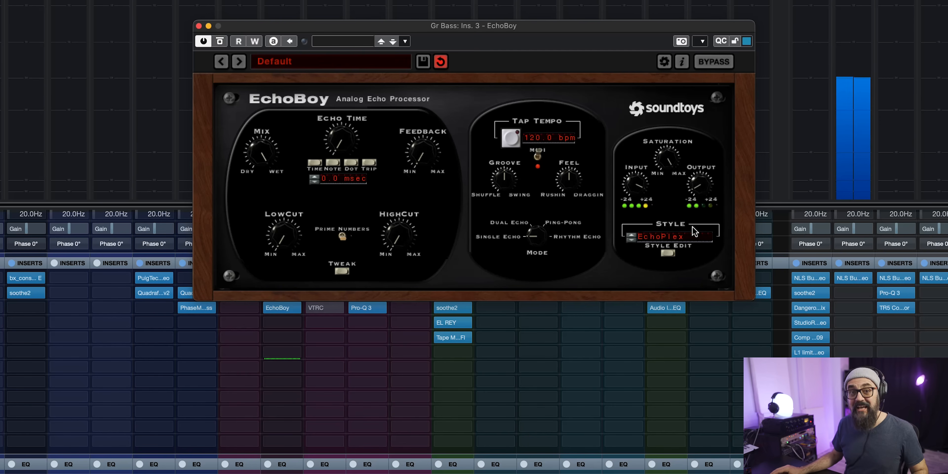
click(223, 42)
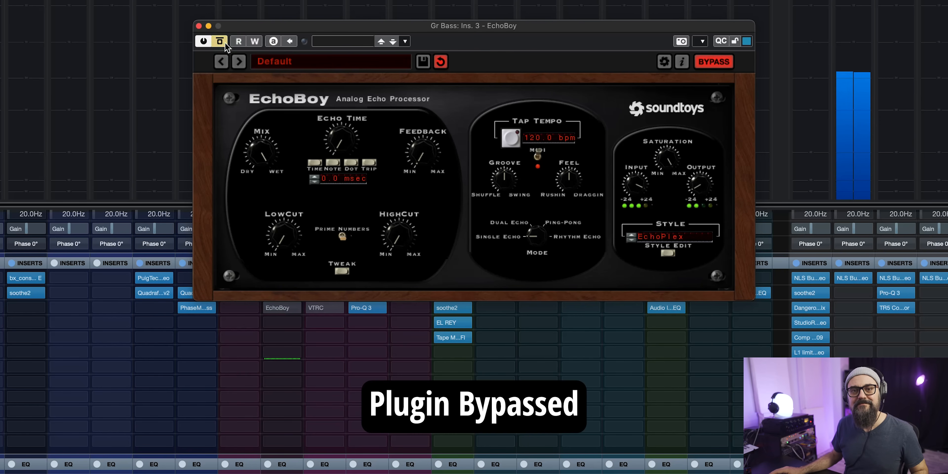
click(221, 42)
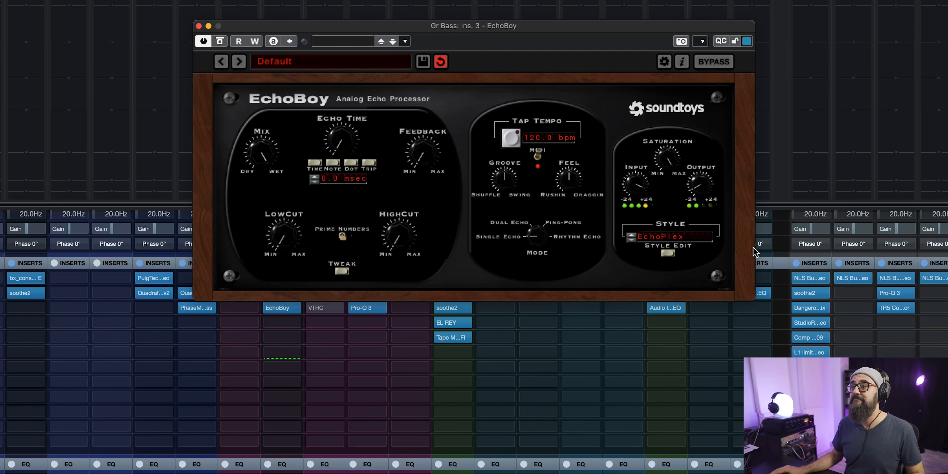
Step EchoBoy's bass style through Space Echo and Cheap Tape to Memory Man, and examine that style's detailed parameters.
click(679, 238)
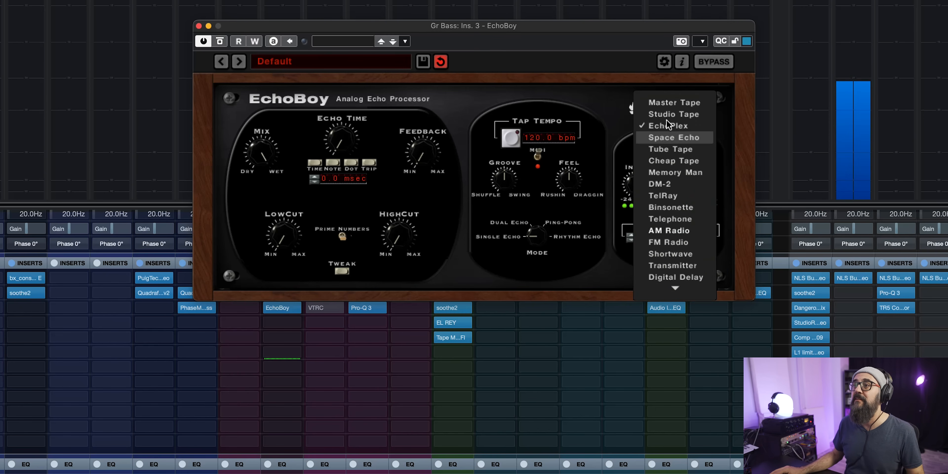
click(667, 137)
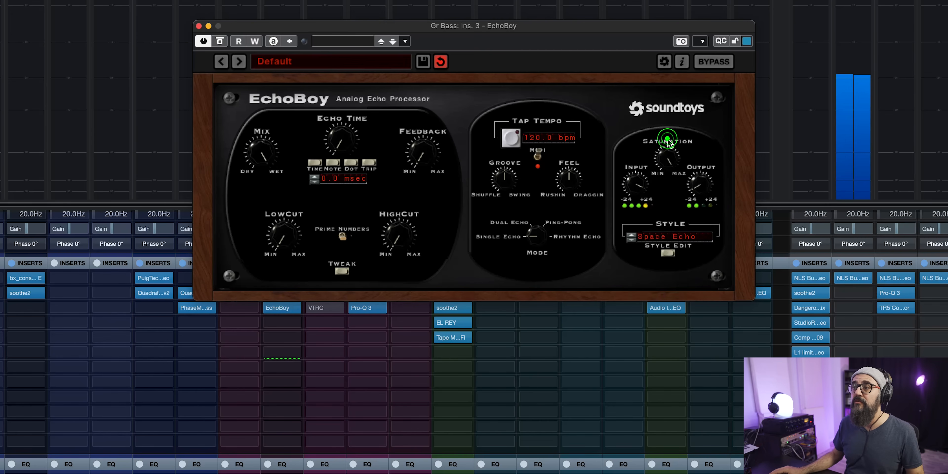
click(631, 240)
click(631, 241)
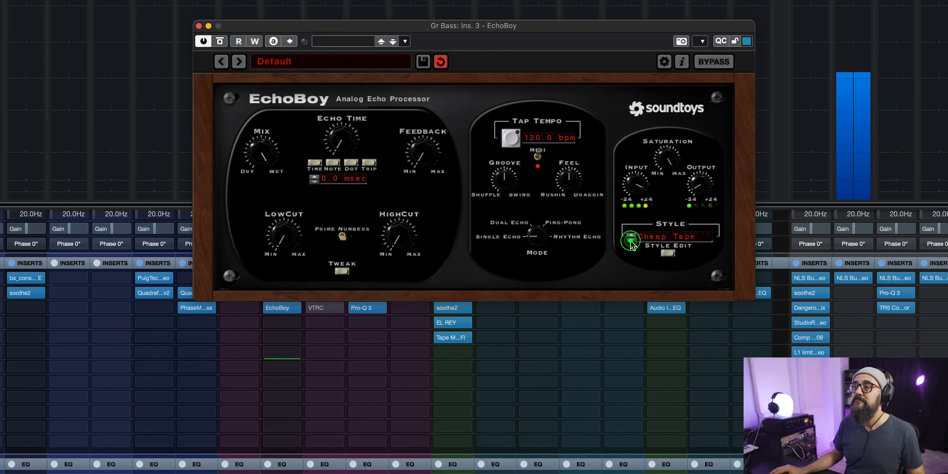
click(631, 238)
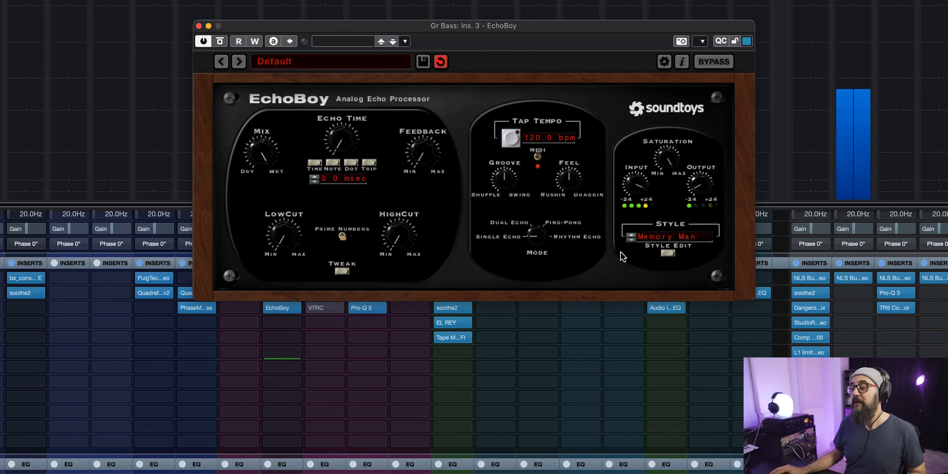
click(667, 253)
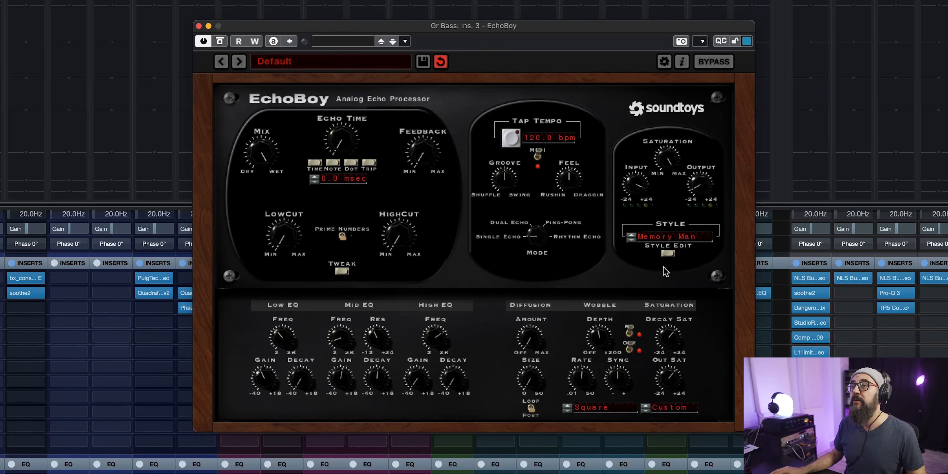
click(668, 253)
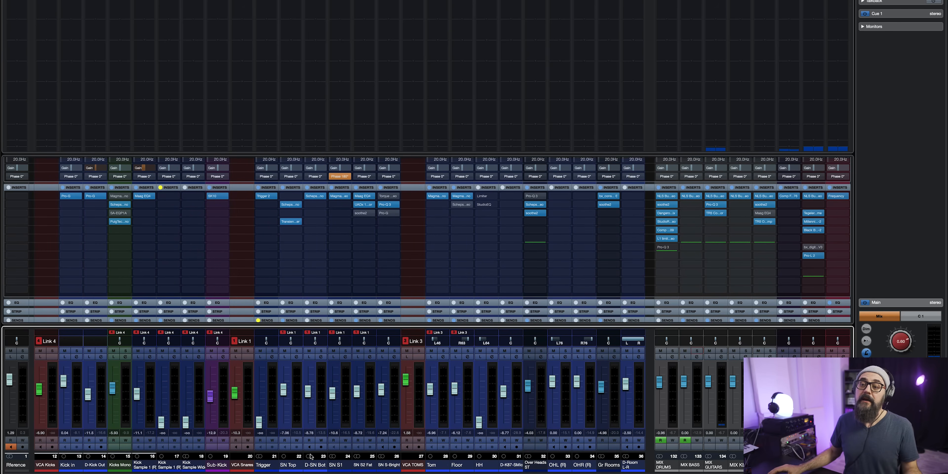
Open Pro-R on the Snare Verb channel and examine its Ambience and Medium presets, keeping Medium Chamber loaded.
scroll(340, 390, left, 10)
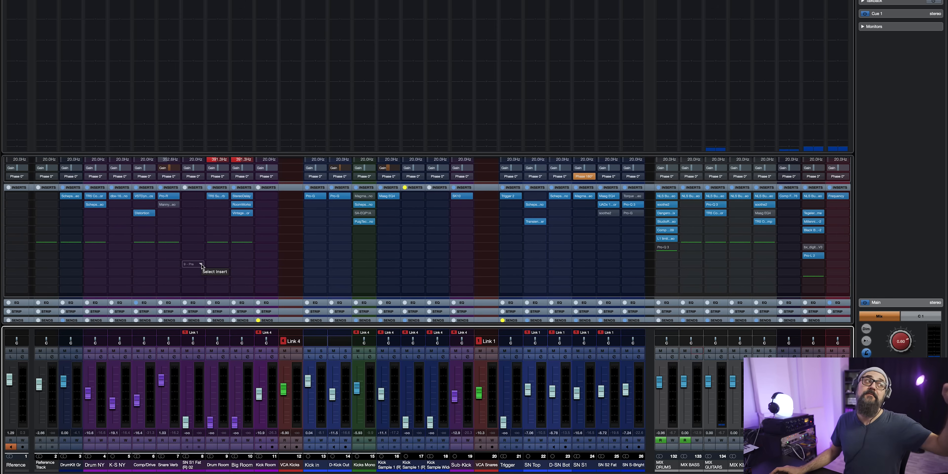
click(169, 195)
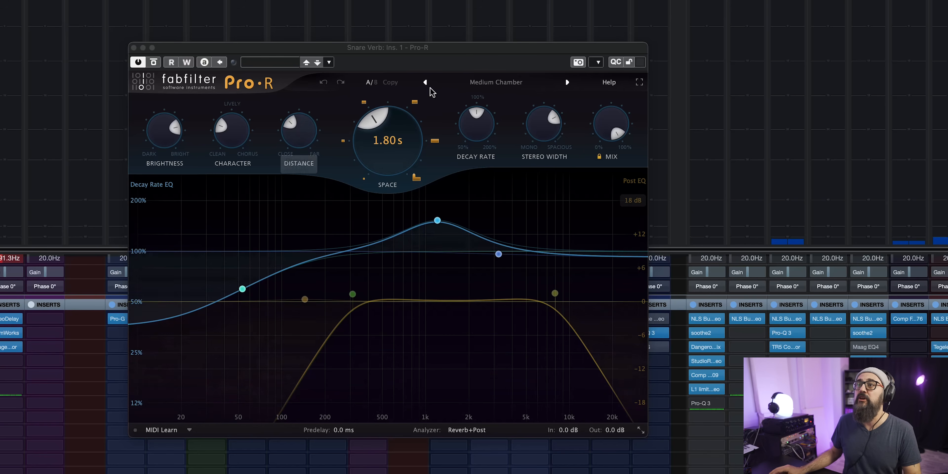
click(480, 84)
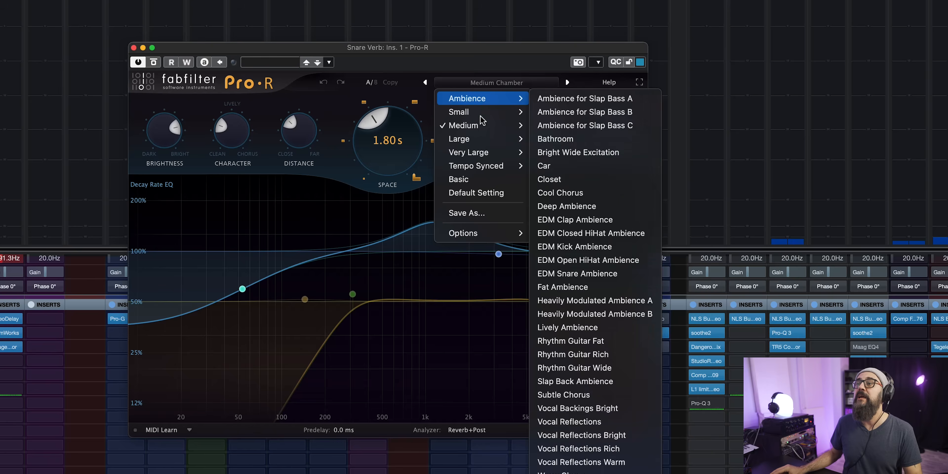
mouse_move(486, 128)
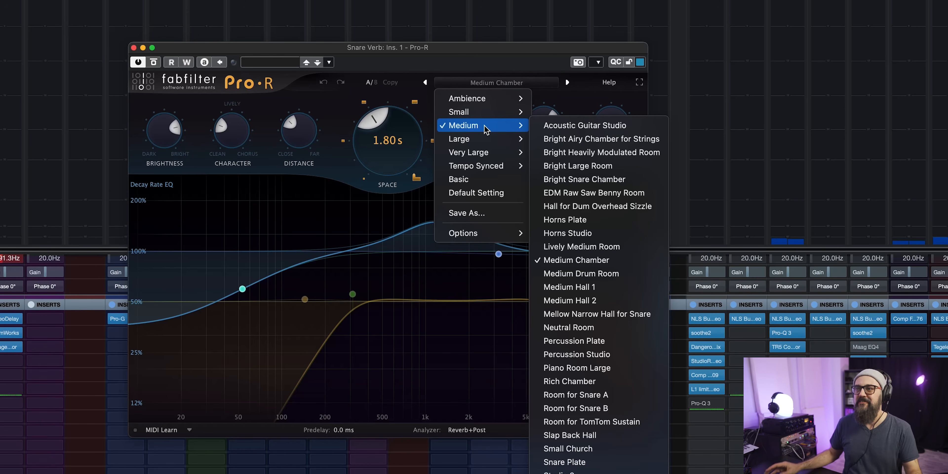
click(508, 52)
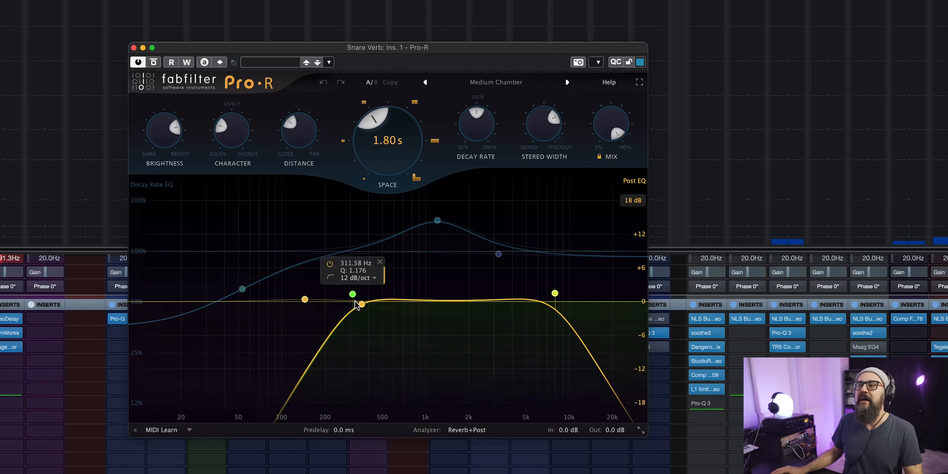
Add a Post EQ band near 1.6 kHz at about -0.1 dB and move the reverb's low cut to about 150 Hz.
drag(422, 308, 455, 302)
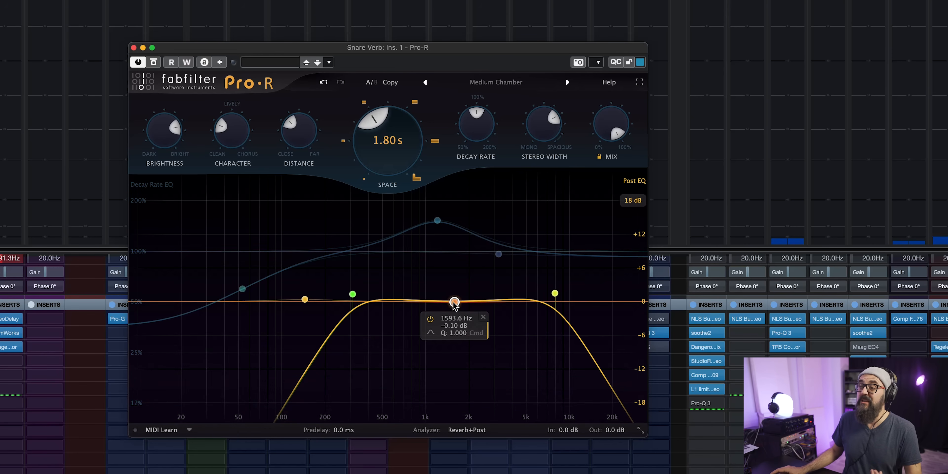
drag(352, 294, 206, 299)
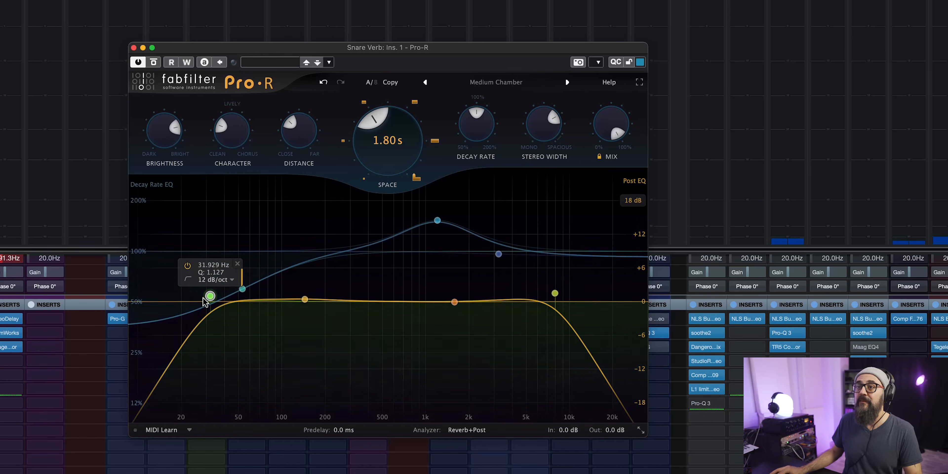
drag(290, 300, 295, 299)
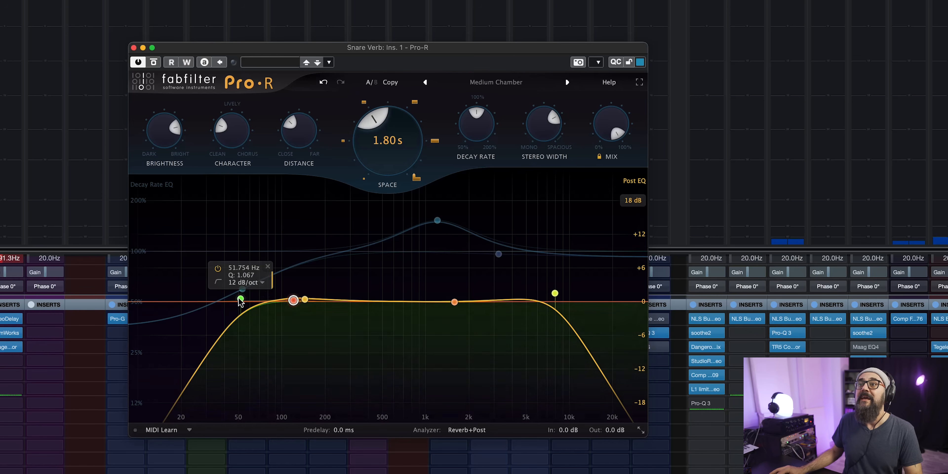
click(241, 299)
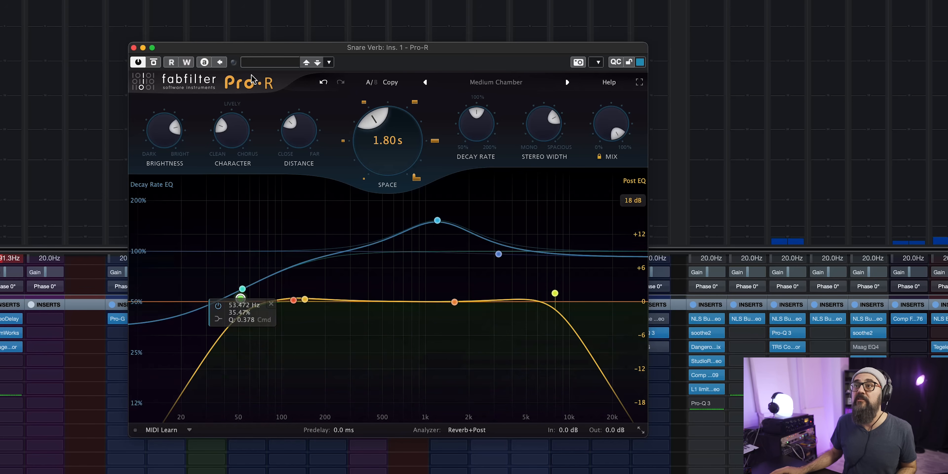
click(324, 82)
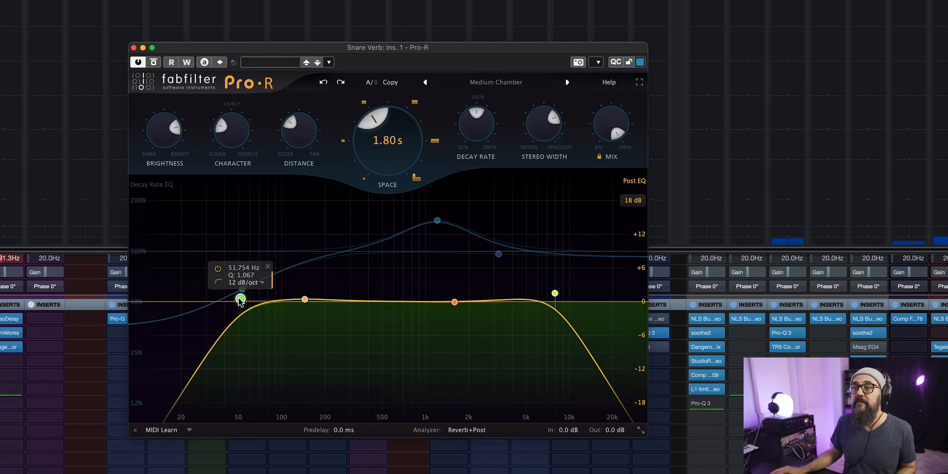
drag(241, 299, 309, 303)
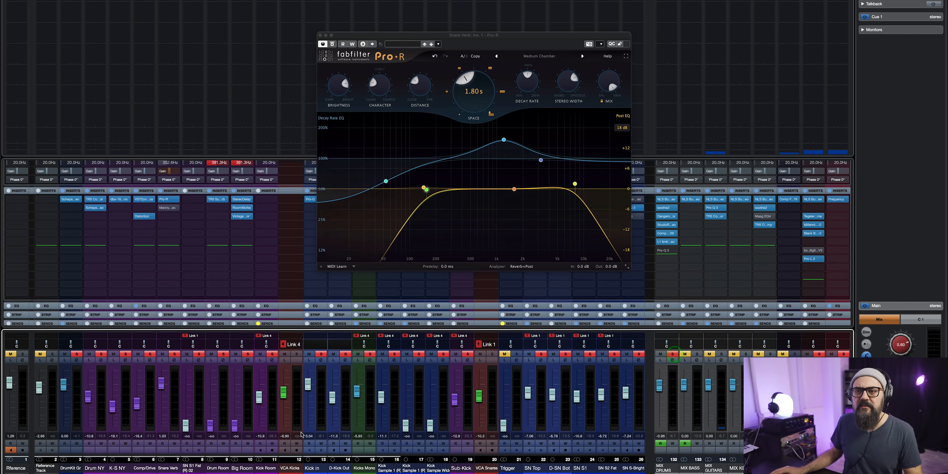
Play the drums and compare the sound with the Snare Verb channel muted and unmuted.
key(space)
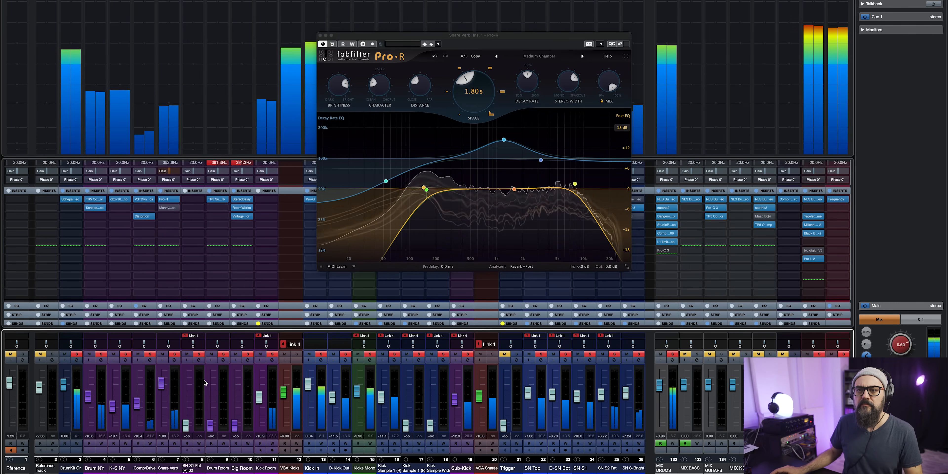
click(164, 355)
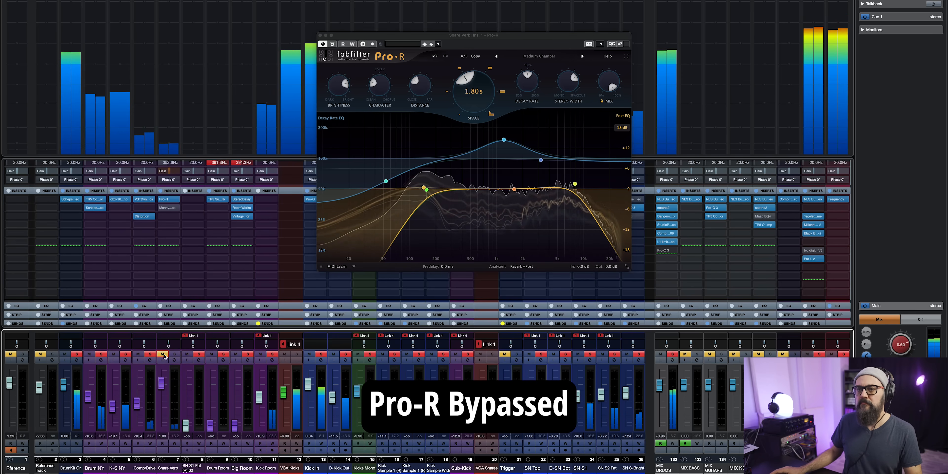
click(164, 354)
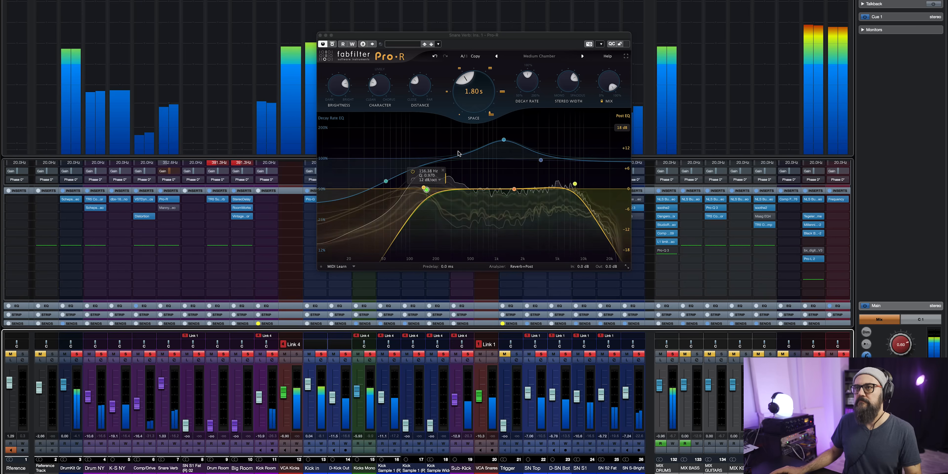